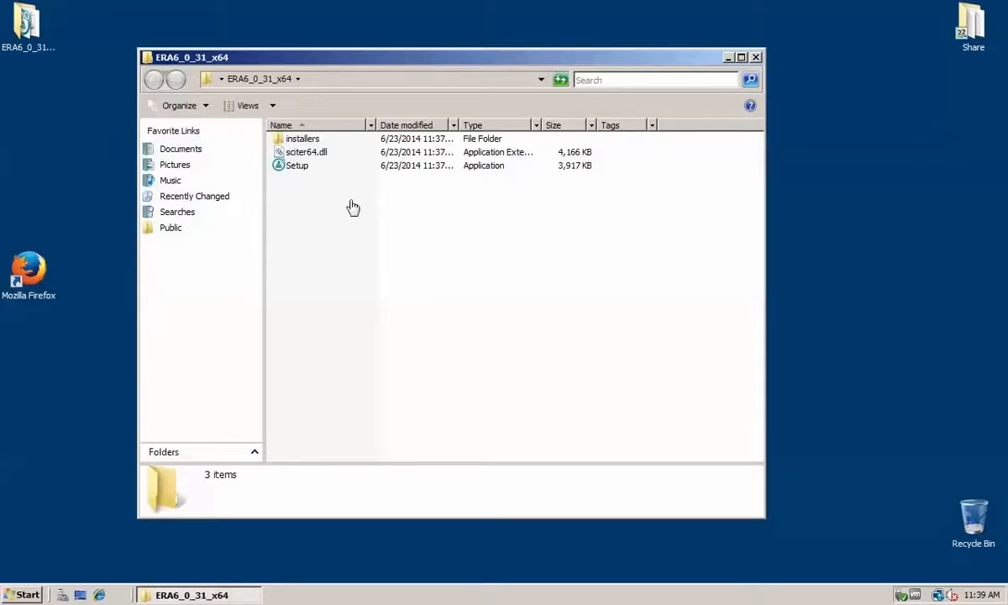
Step: Run the Setup application from the ERA6_0_31_x64 folder and choose Remote Administrator Server as the product to install
click(296, 168)
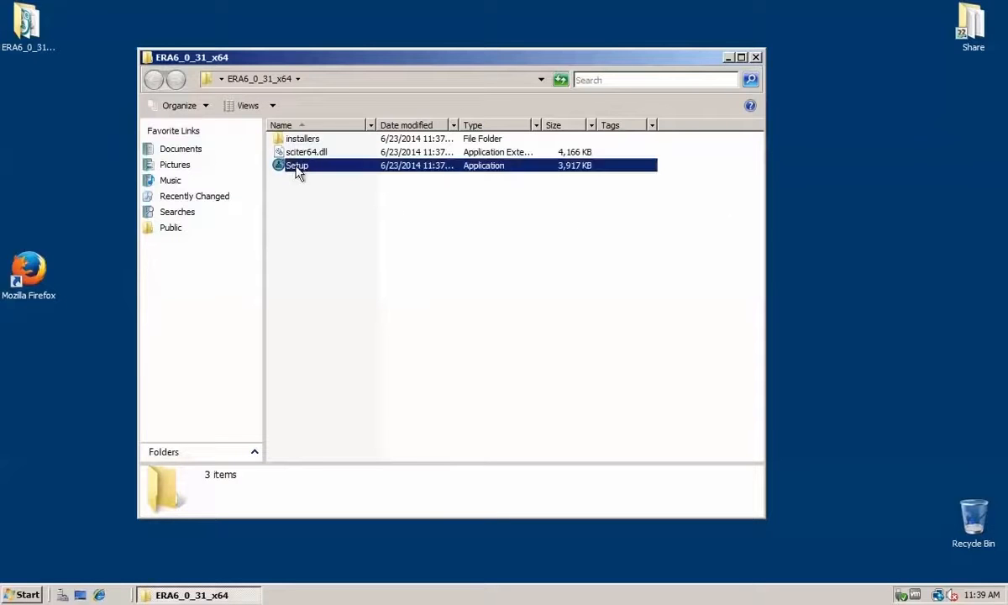
double_click(296, 168)
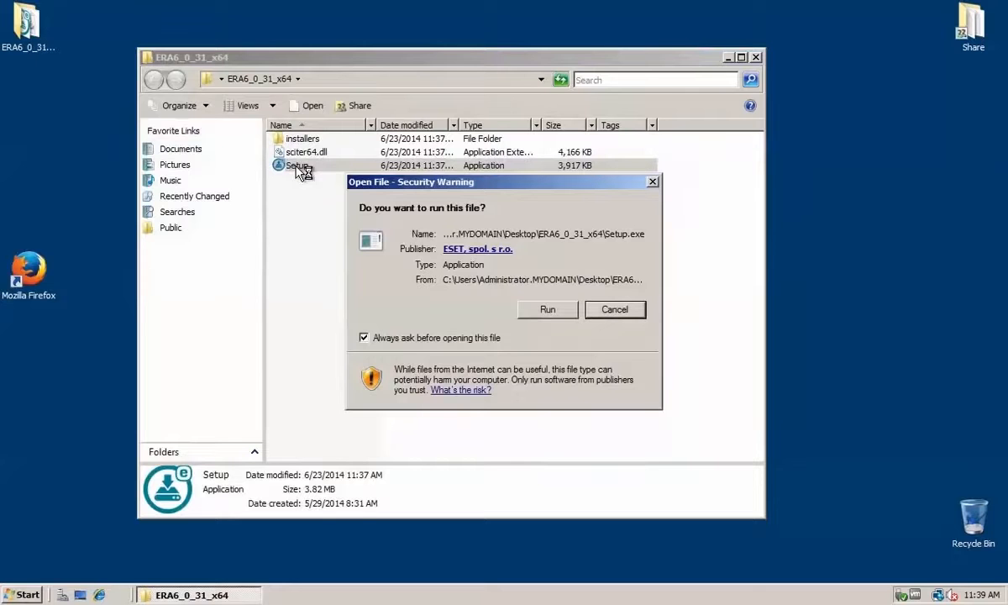
click(550, 310)
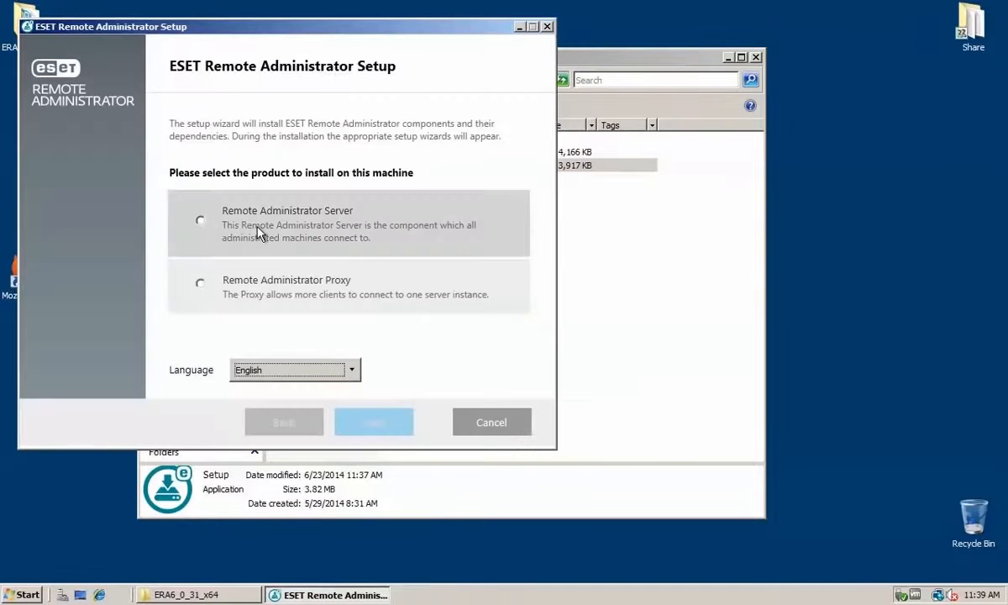
click(241, 212)
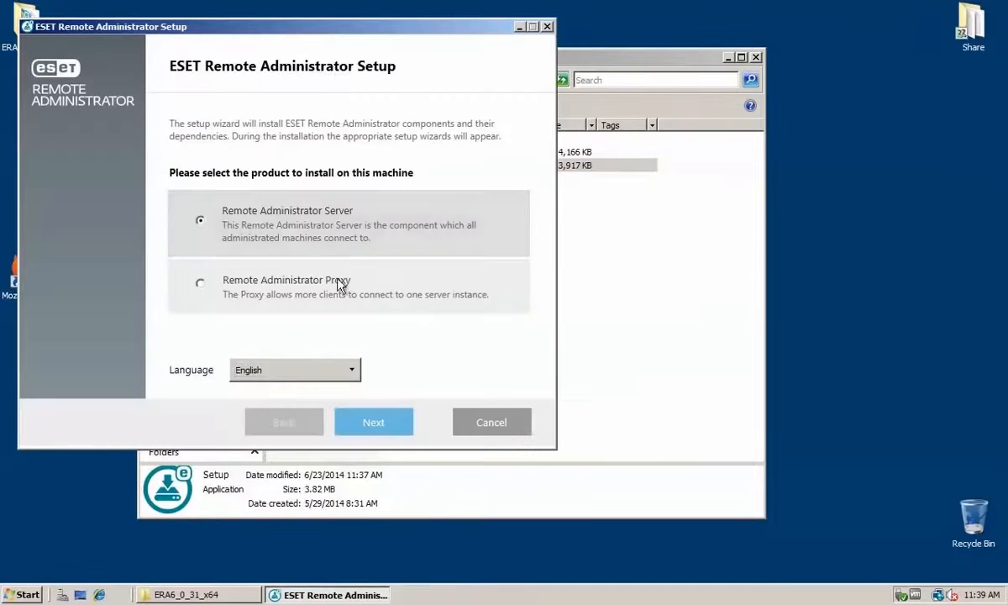
click(392, 427)
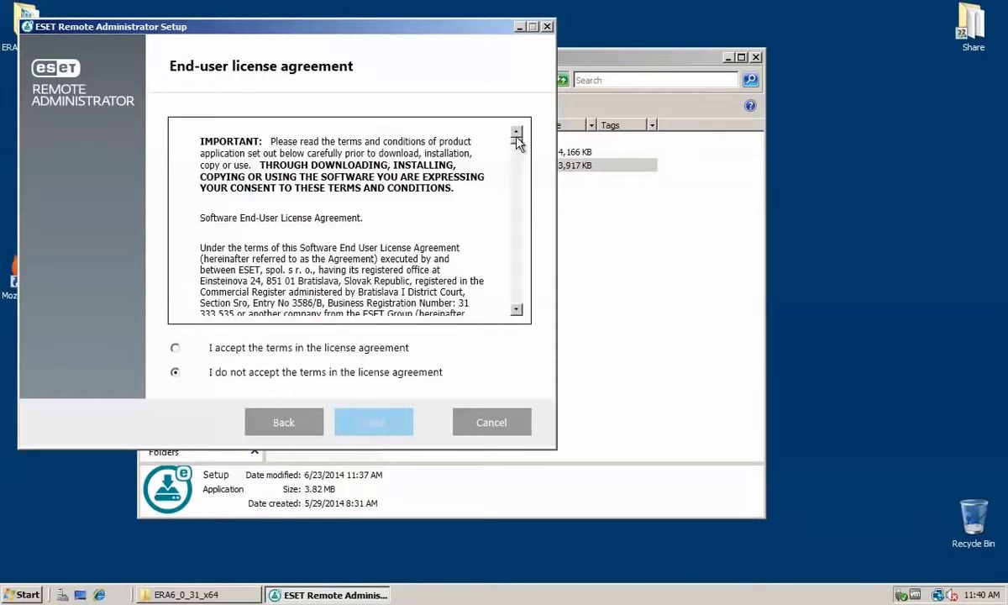
Step: Scroll through the end-user license agreement, accept its terms, and continue
drag(518, 147, 535, 321)
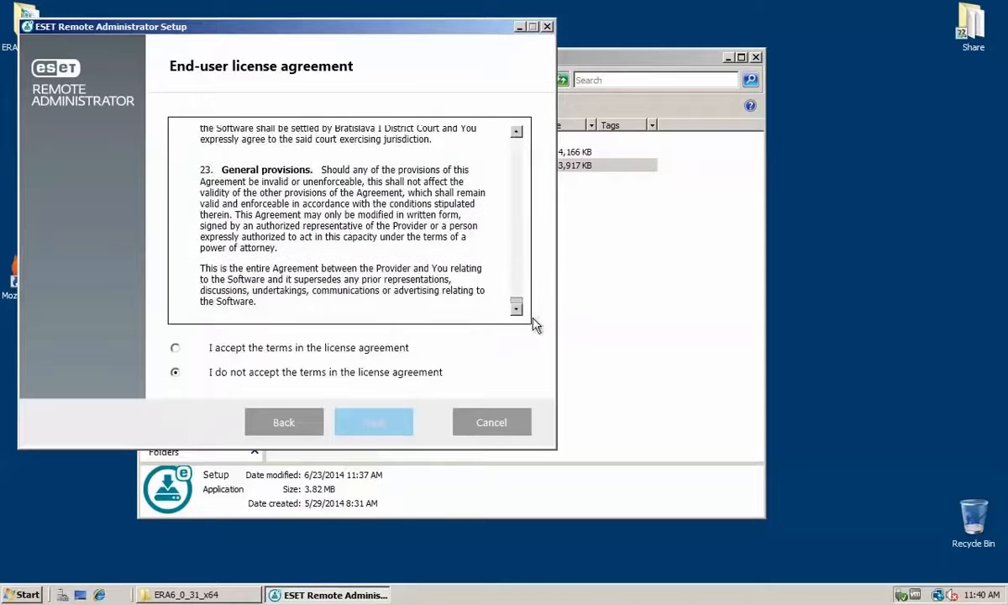
click(179, 351)
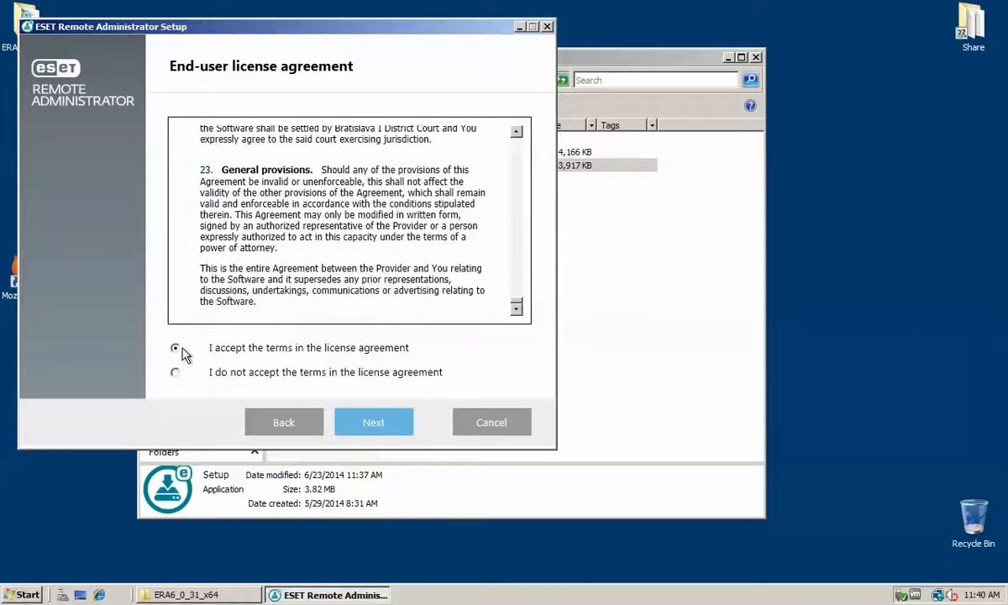
click(377, 427)
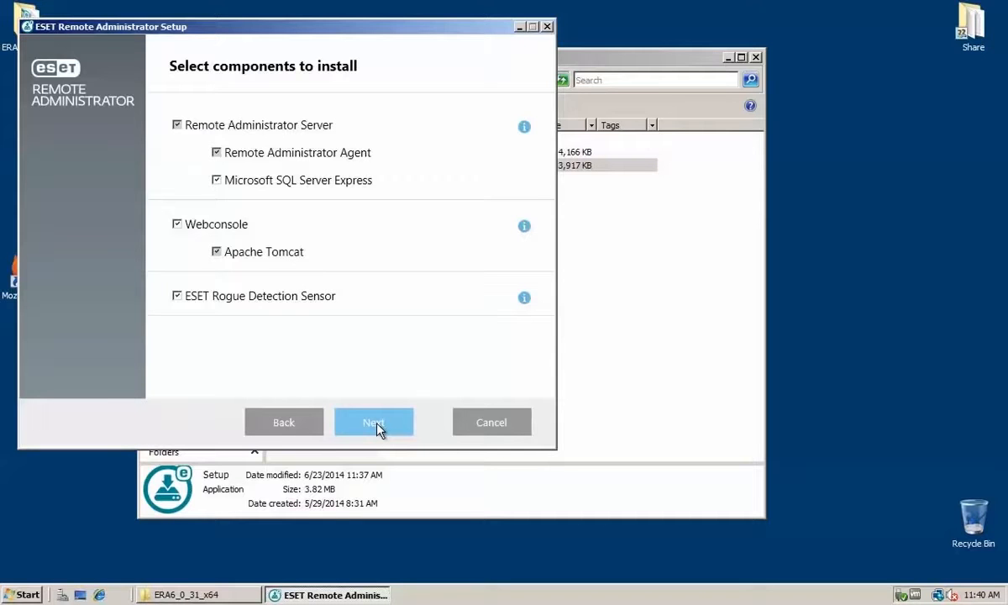
Step: Keep all default components selected and retry the missing system requirement check
click(377, 427)
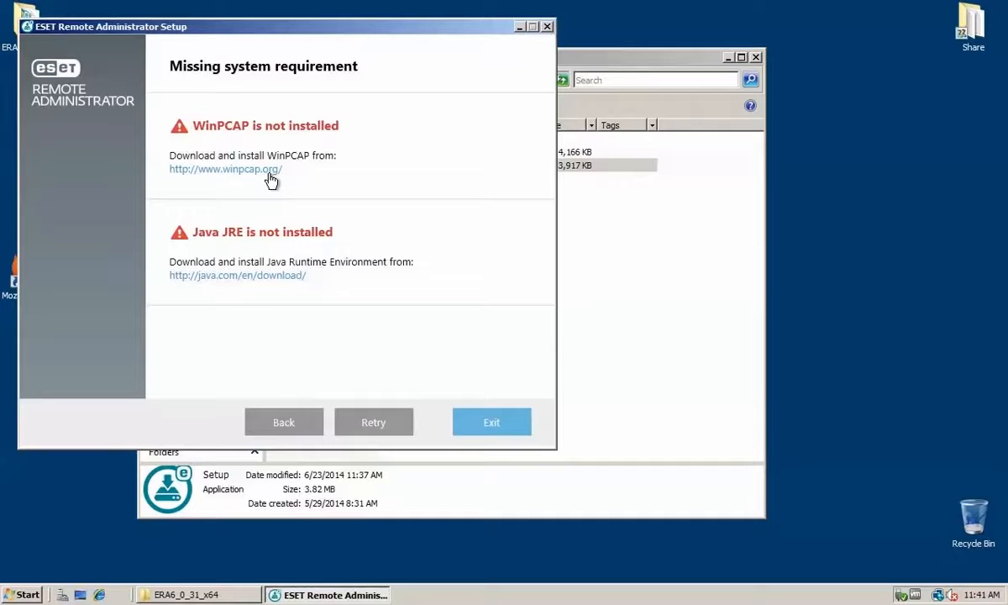
click(368, 435)
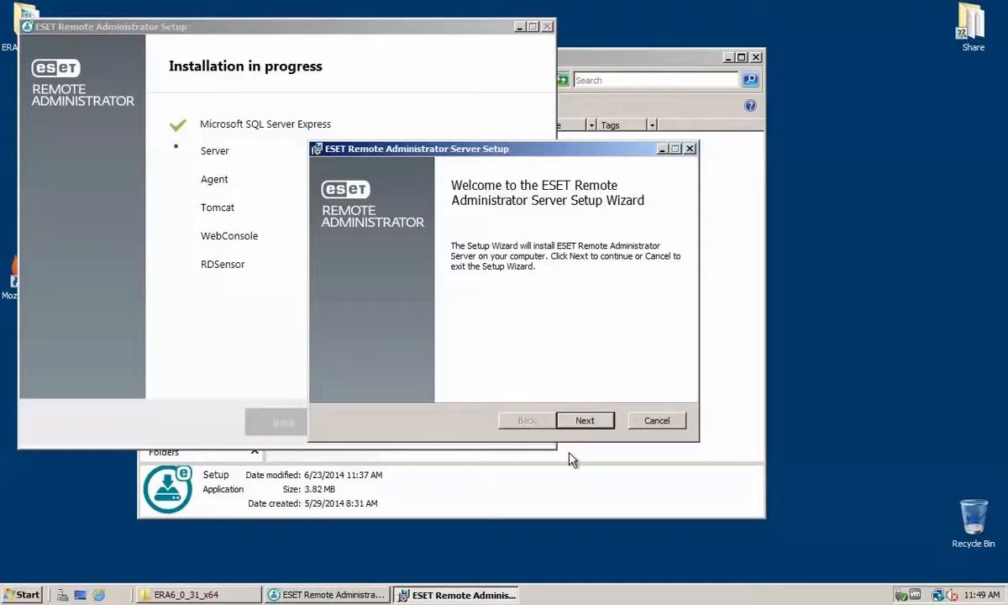
Step: Start the server setup wizard and choose to activate later instead of entering a license key
click(592, 419)
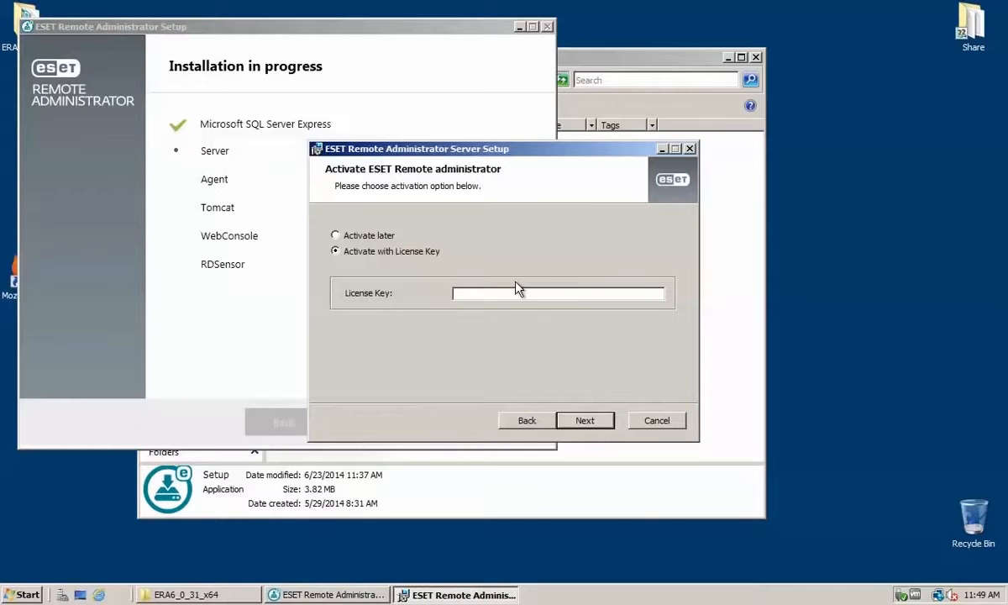
click(362, 239)
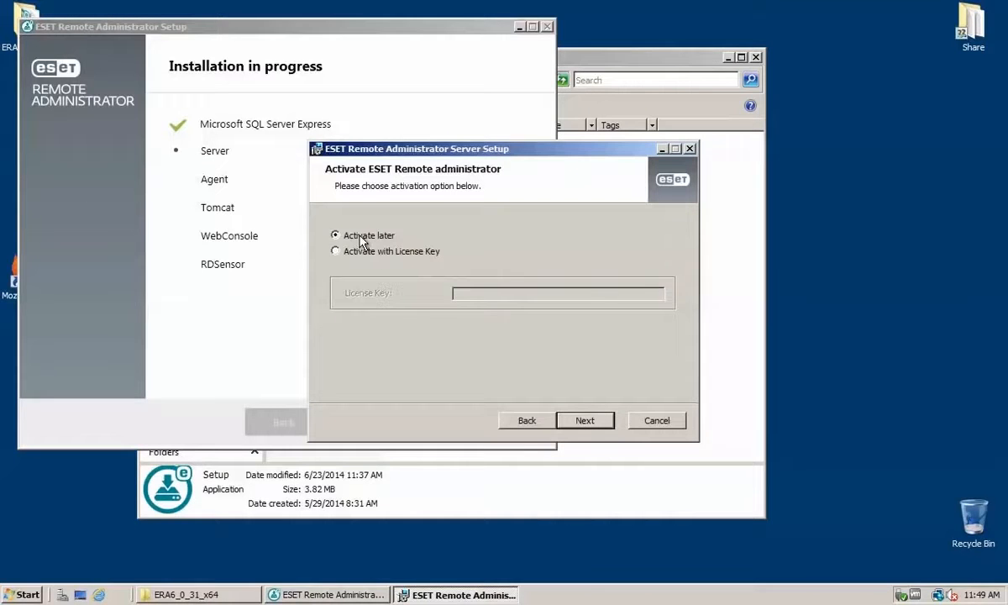
click(589, 420)
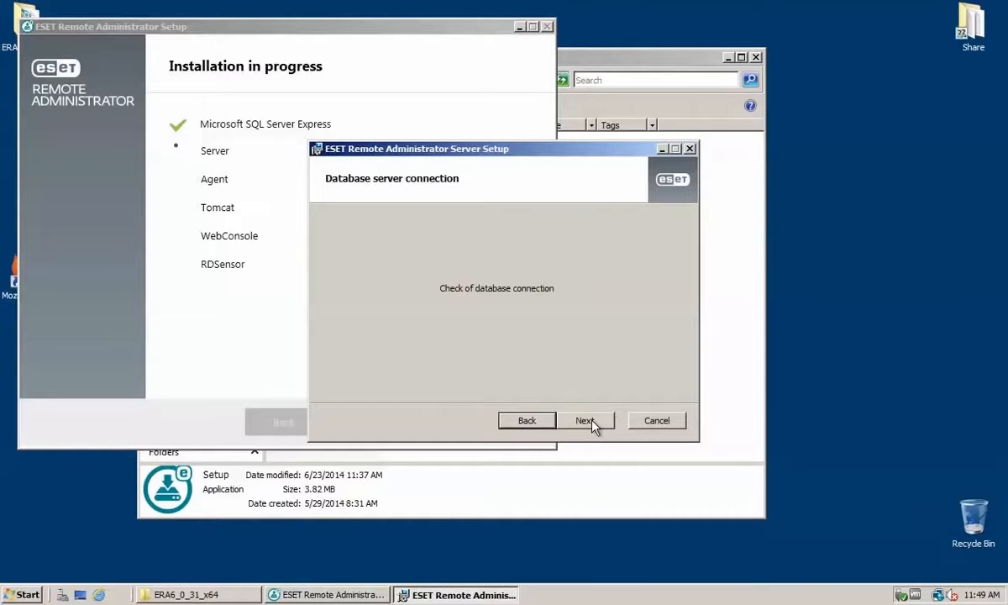
Step: Pass the database connection check, then enter and confirm the WebConsole Administrator password
click(594, 418)
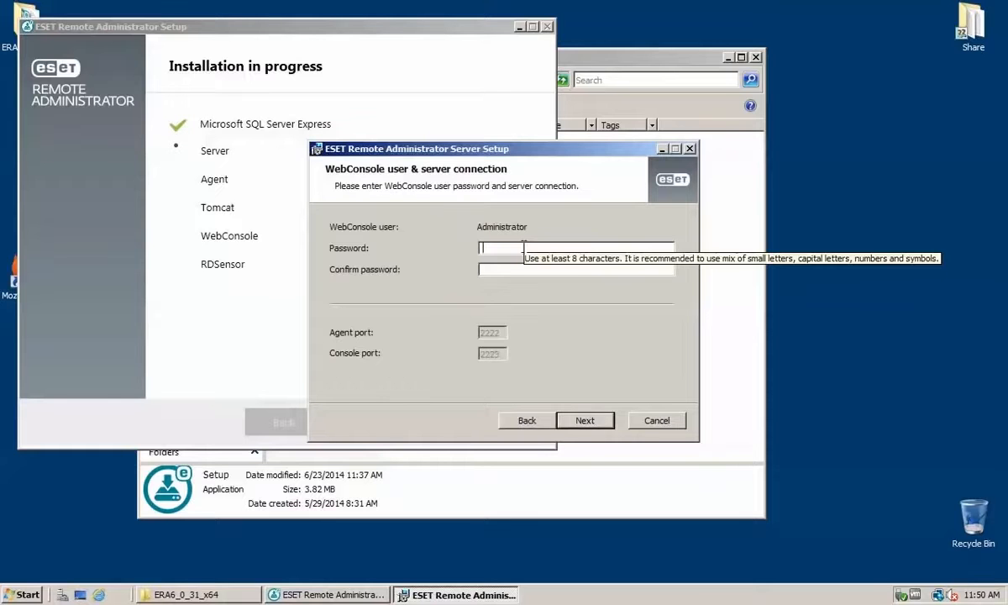
text(••••••••)
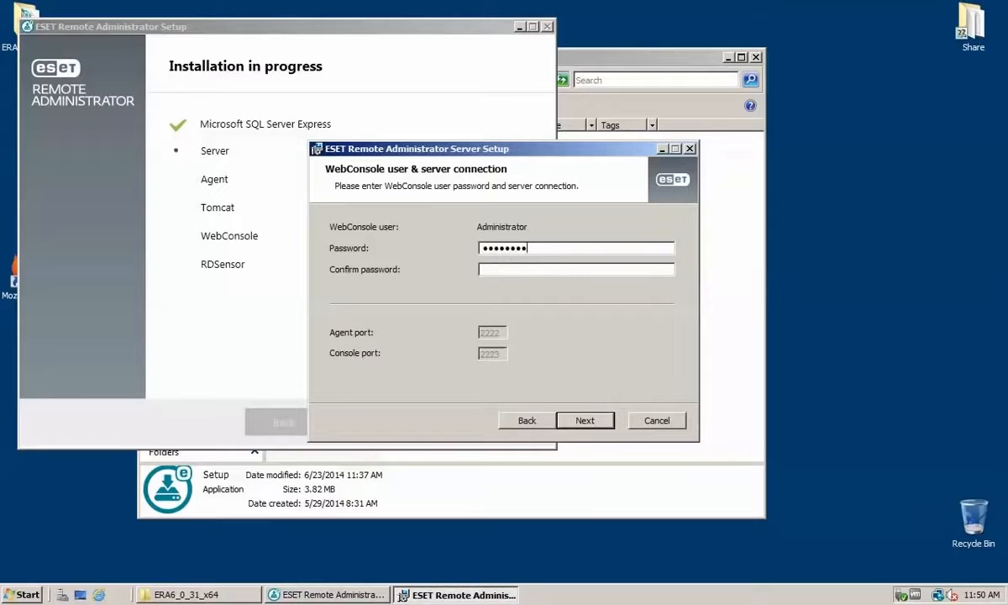
click(521, 275)
text(••••••••)
click(597, 422)
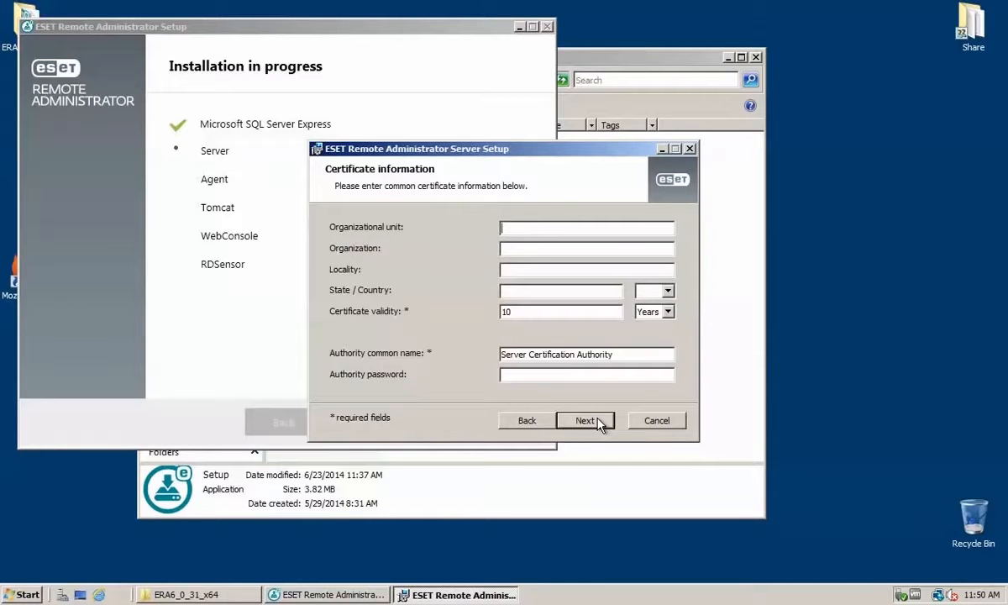
Step: Enter the certificate authority password and continue with the default certificate information
click(569, 375)
text(••••••••)
click(585, 421)
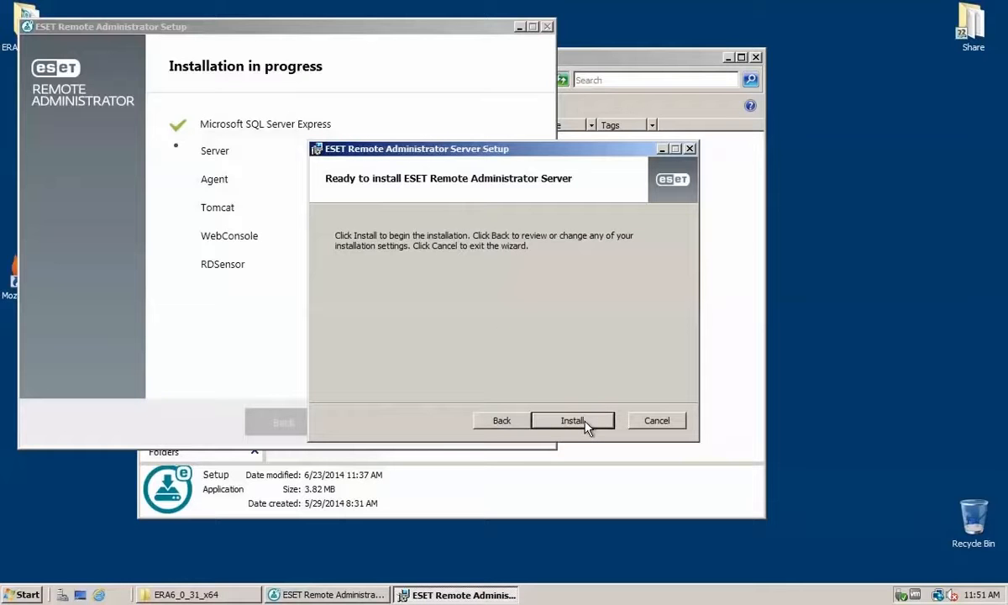
Step: Install ESET Remote Administrator Server and finish its setup wizard
click(582, 424)
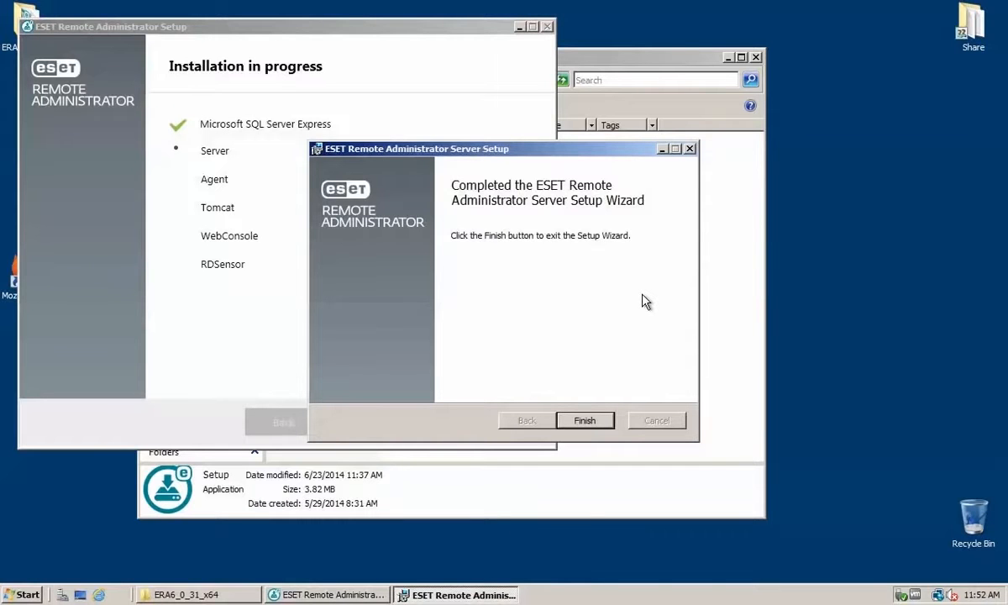
click(593, 423)
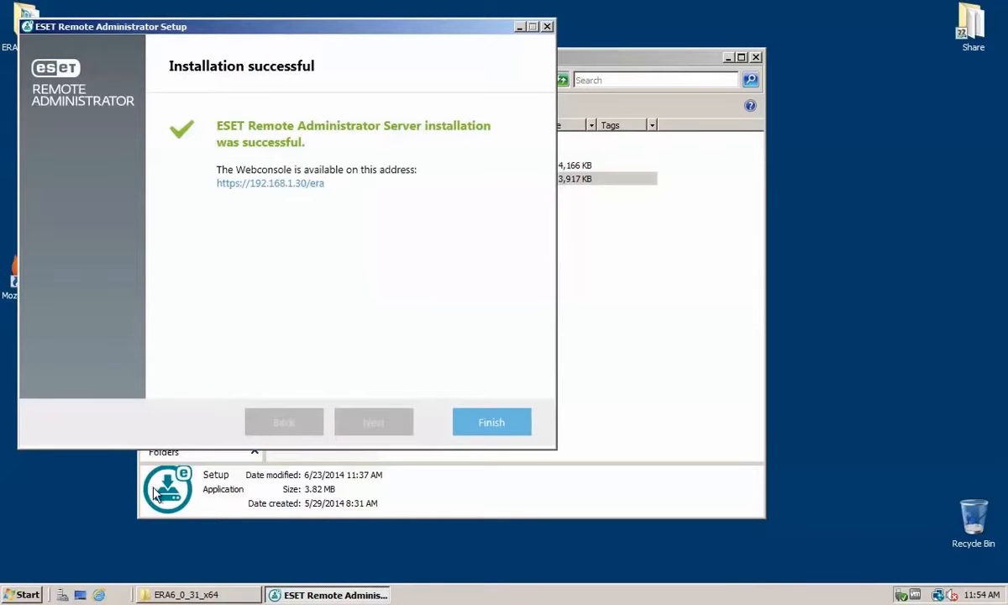
Step: Open ESET Remote Administrator Webconsole from the ESET folder in the Start menu's program list
click(23, 595)
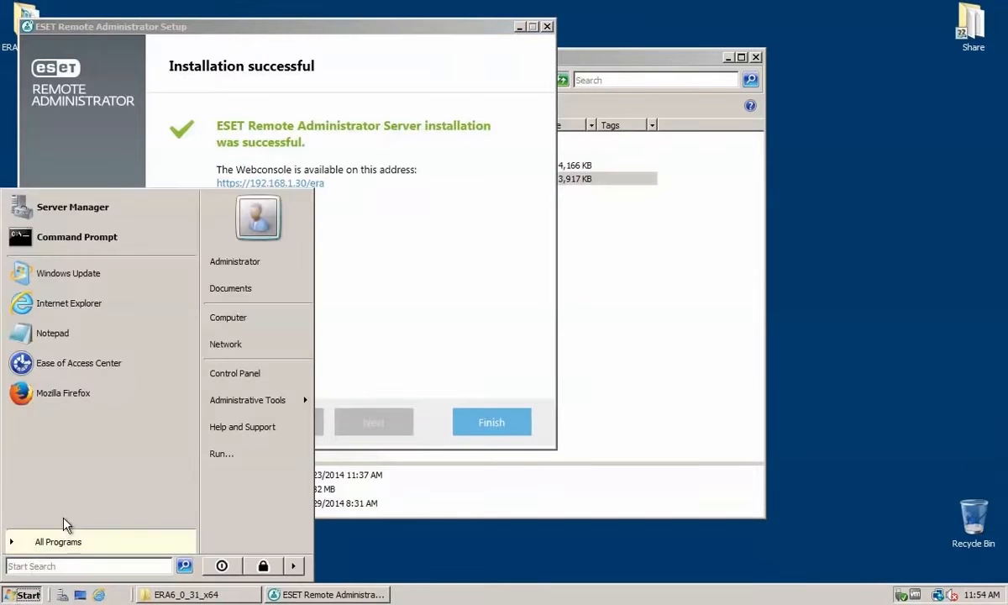
click(50, 541)
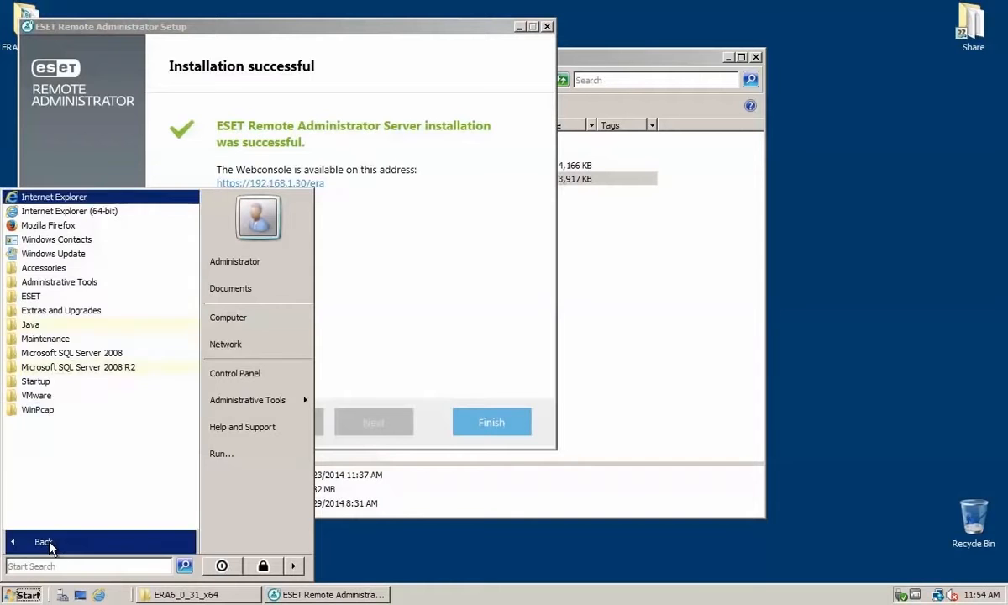
click(30, 296)
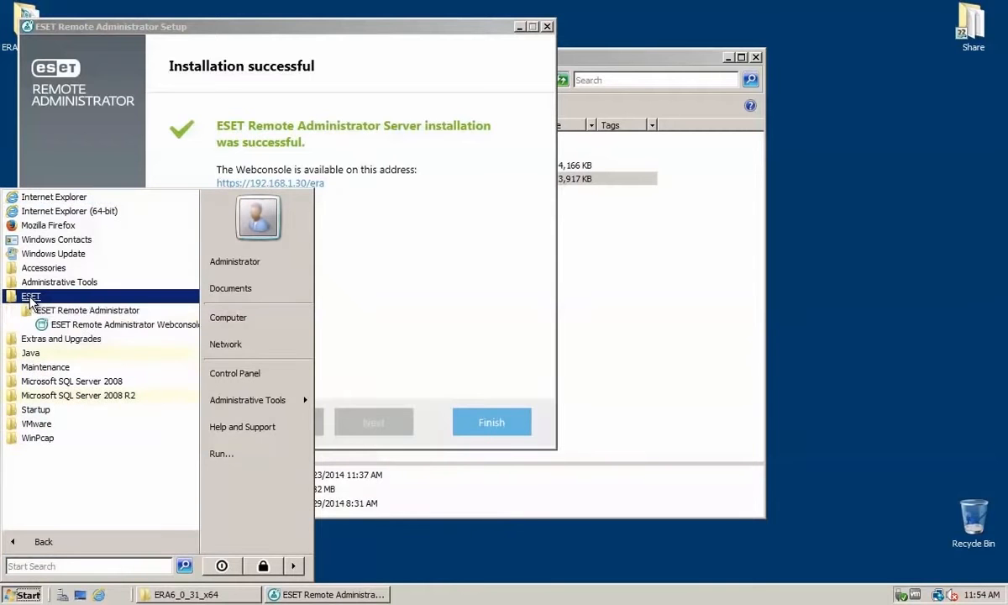
click(92, 324)
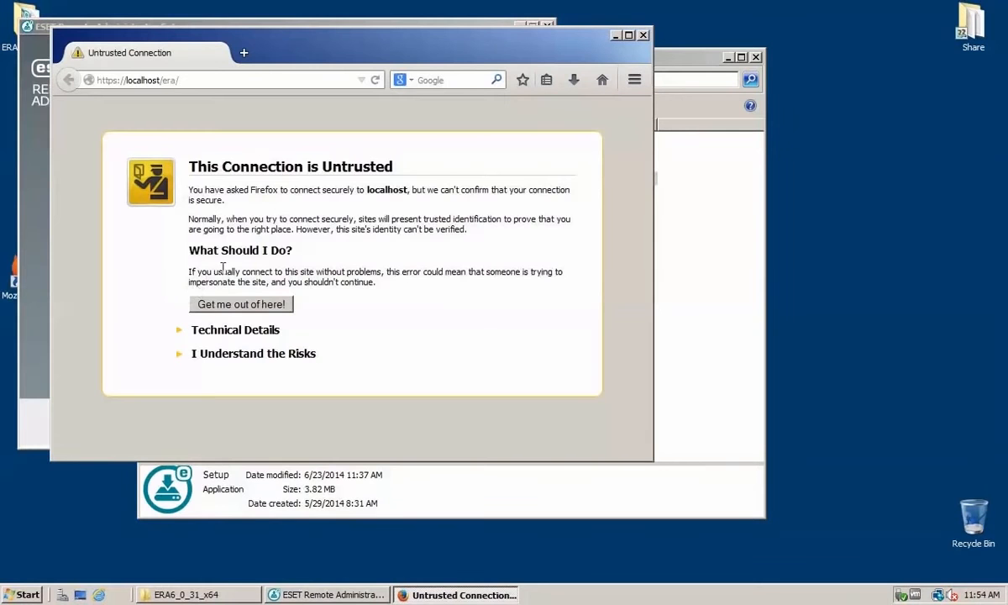
Step: Add and confirm a permanent security exception for the untrusted localhost certificate
click(243, 354)
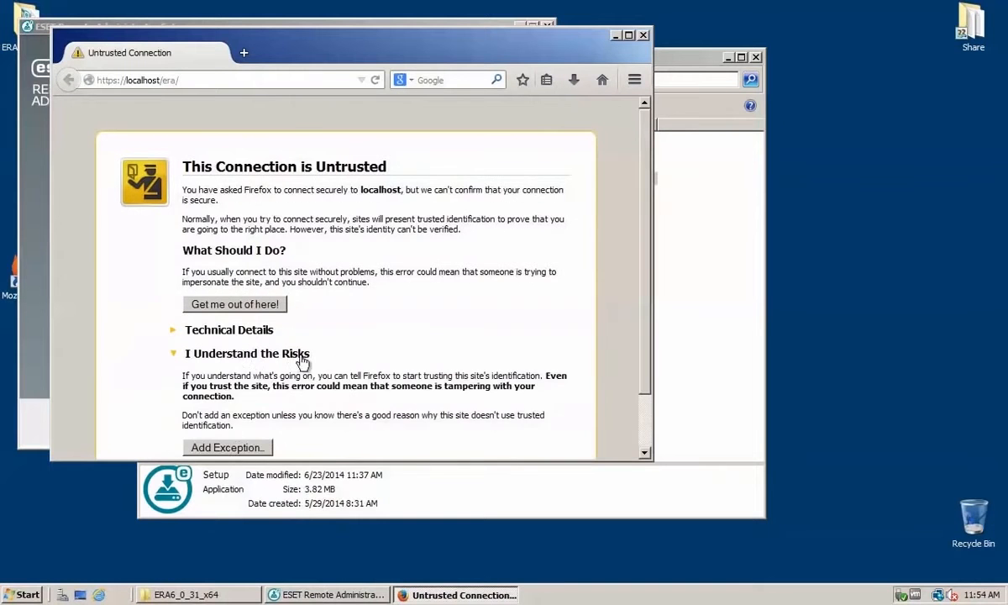
click(225, 446)
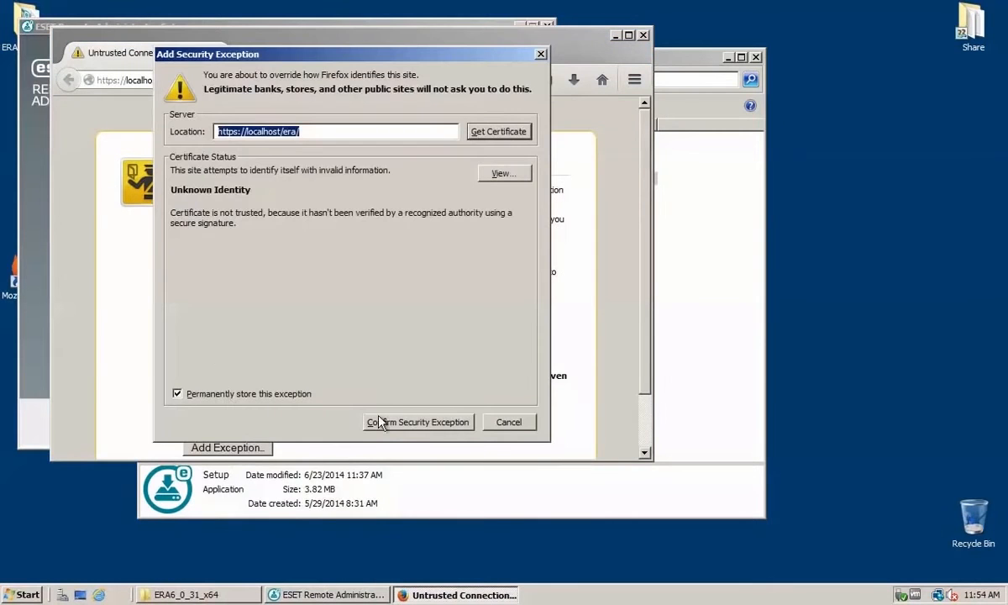
click(412, 421)
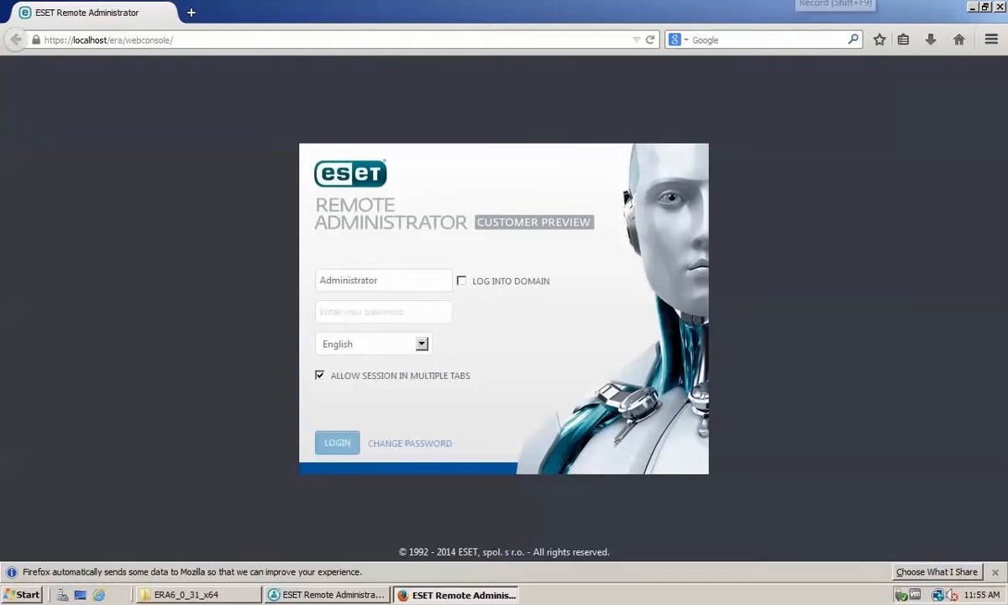
Step: Log in to the web console as Administrator with the account password
click(349, 313)
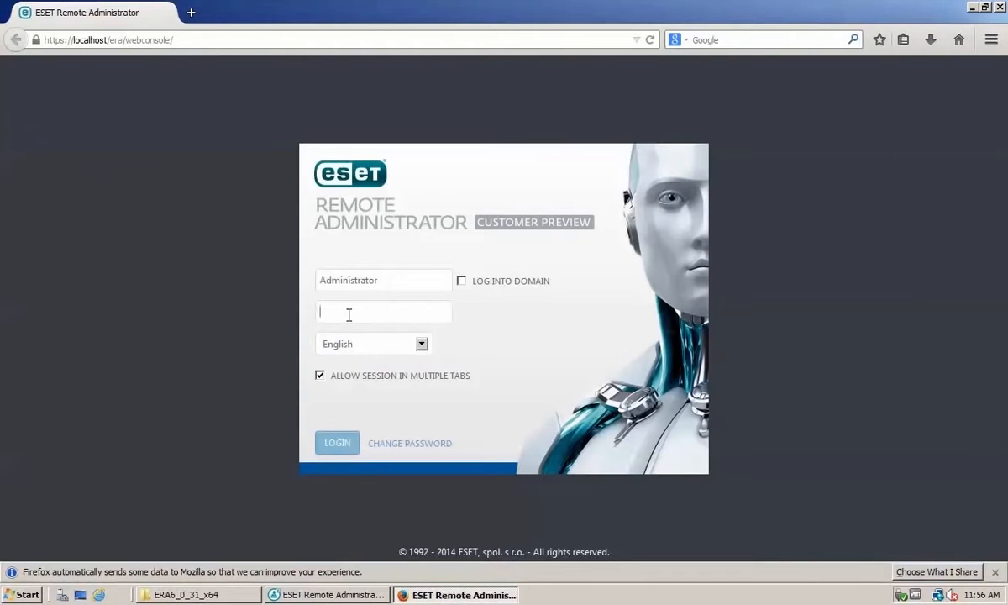
text(•••••••)
key(Return)
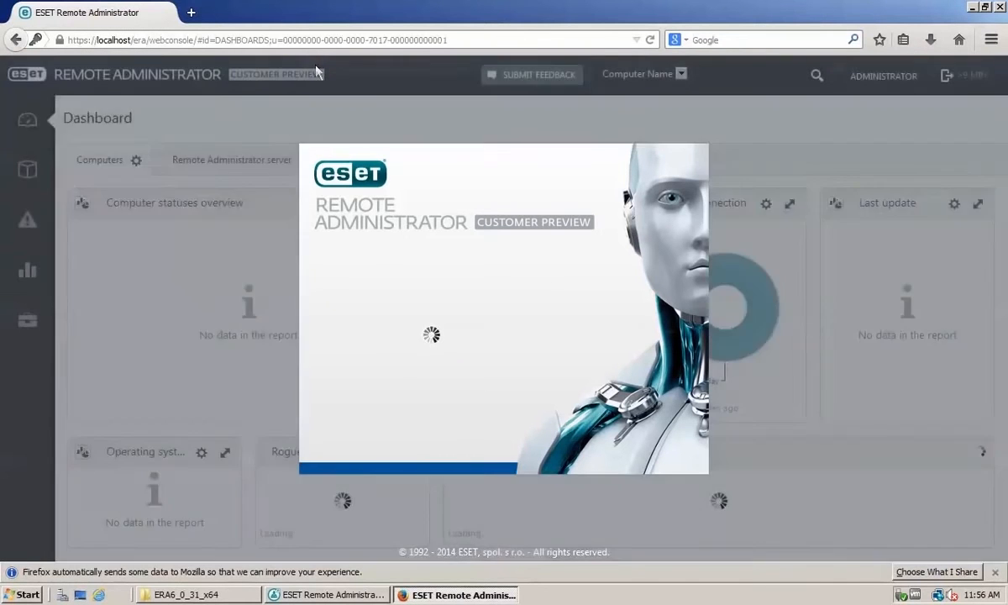